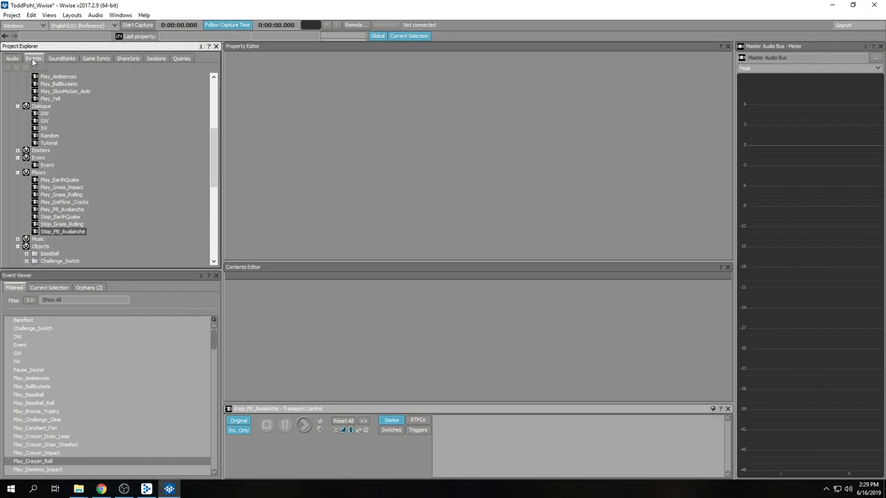
Step: Load Stop_PB_Avalanche from the Floors folder to review its 0.2-delayed Break and Reset Bus Volume actions
{"action": "left_click", "coordinate": [73, 232]}
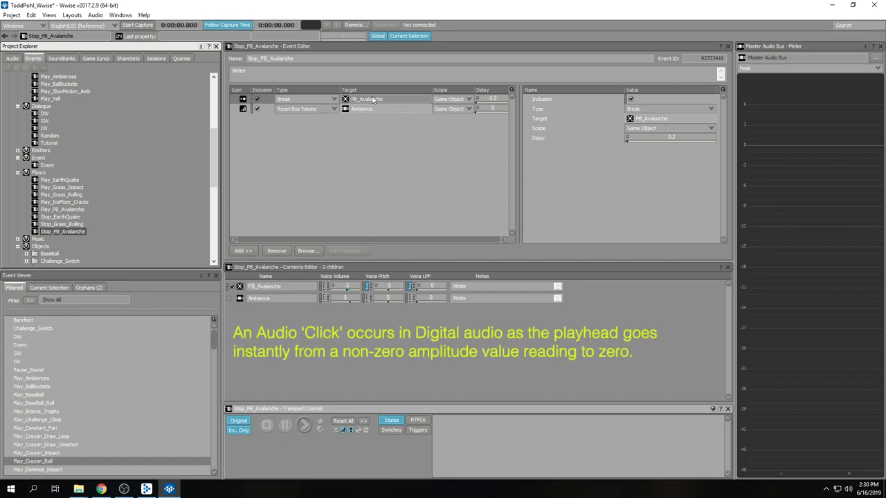
Step: Select PB_Roll_Insanity under PB_Avalanche and check its General Settings, then its 3D Amb_Attenuation positioning
{"action": "left_click", "coordinate": [13, 60]}
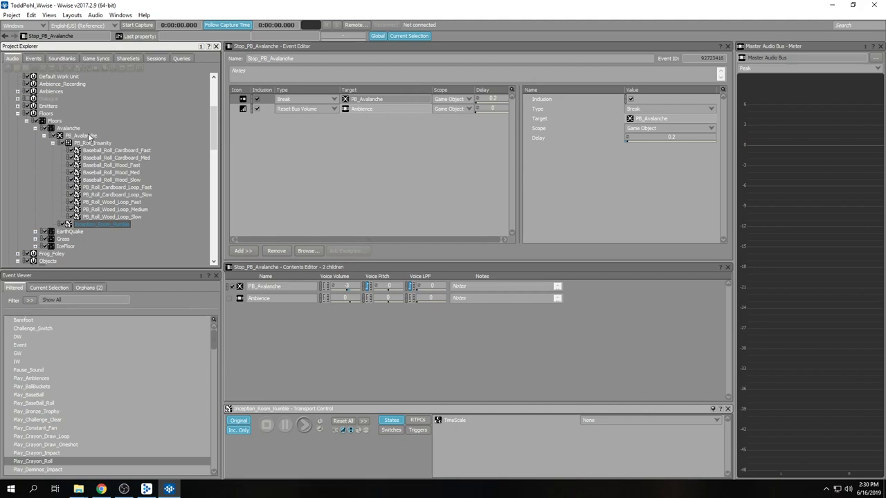
{"action": "left_click", "coordinate": [86, 135]}
{"action": "left_click", "coordinate": [93, 142]}
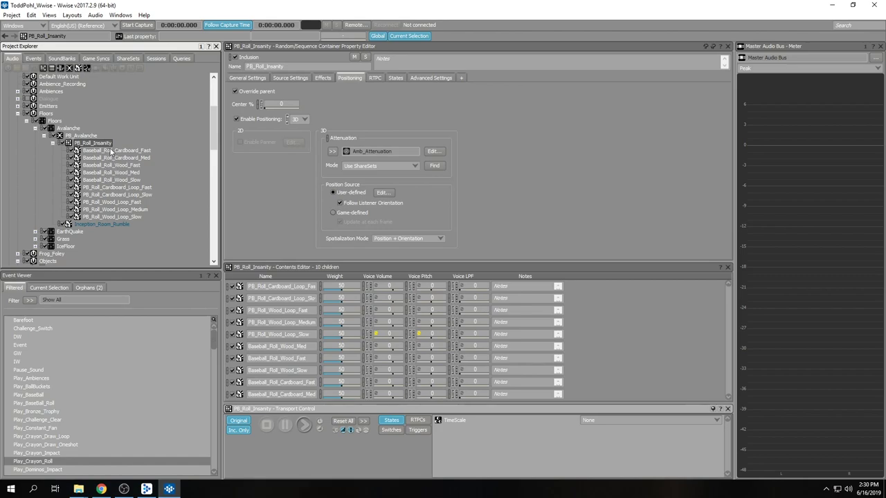
{"action": "left_click", "coordinate": [247, 77]}
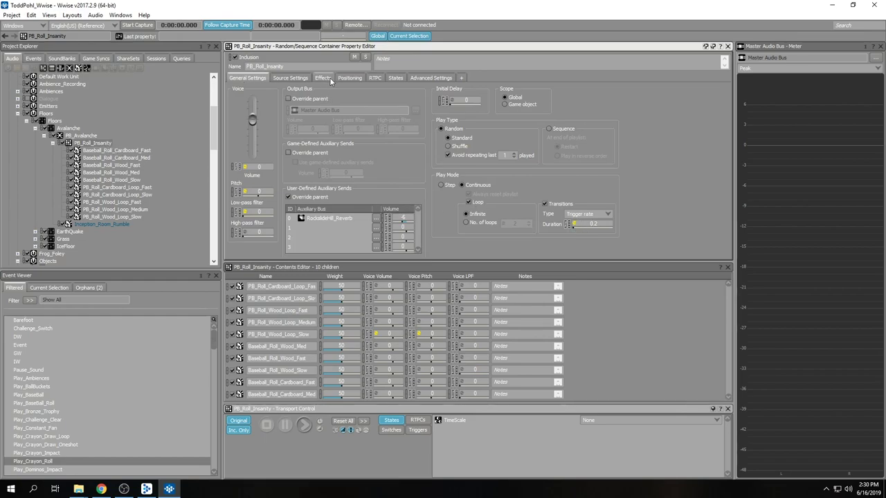
{"action": "left_click", "coordinate": [350, 78]}
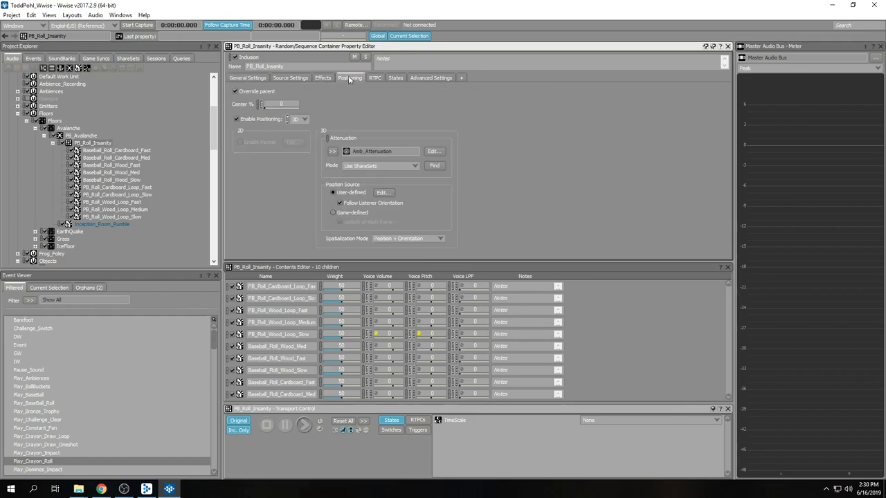
{"action": "left_click", "coordinate": [381, 193]}
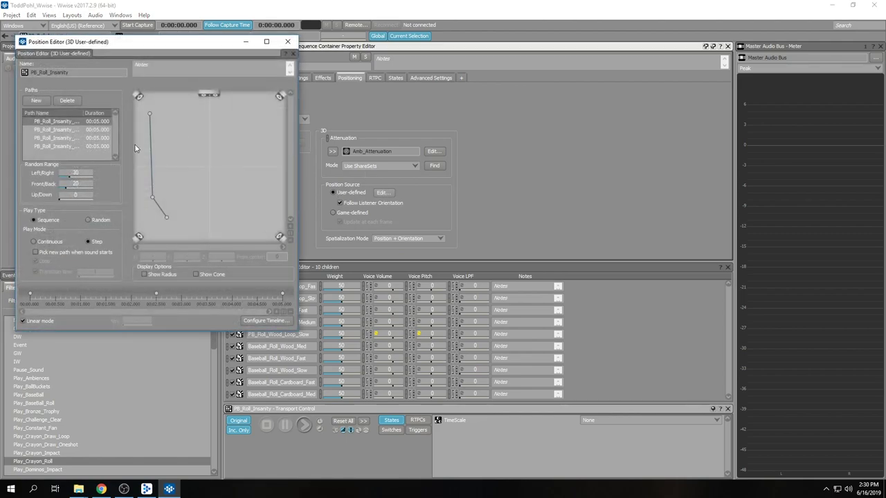
{"action": "left_click", "coordinate": [65, 130]}
{"action": "left_click", "coordinate": [63, 138]}
{"action": "left_click", "coordinate": [62, 146]}
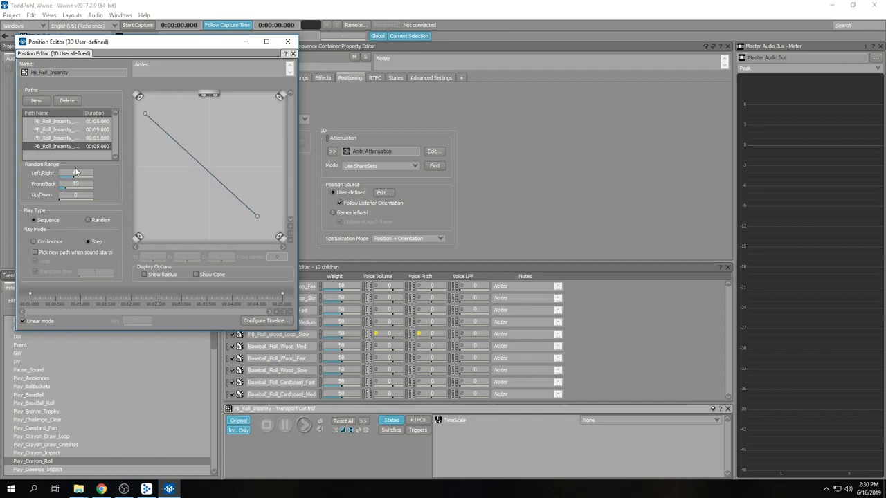
{"action": "left_click", "coordinate": [287, 42]}
{"action": "left_click", "coordinate": [433, 151]}
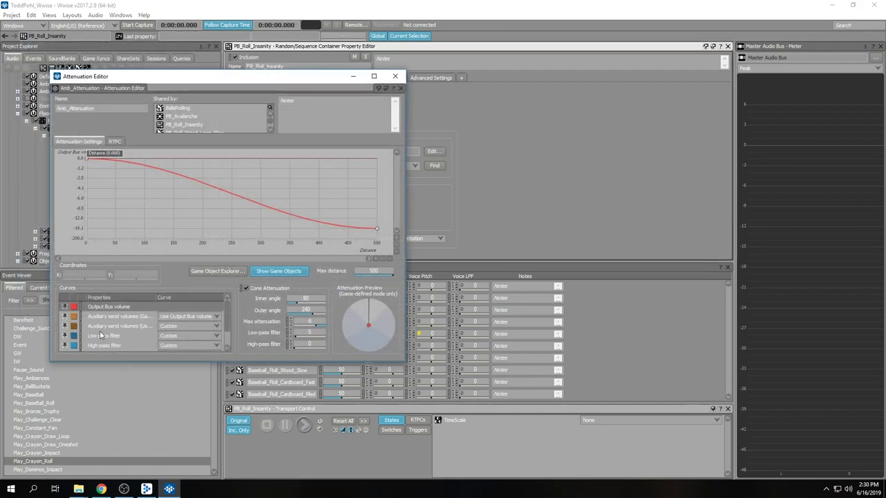
{"action": "left_click", "coordinate": [101, 336]}
{"action": "left_click", "coordinate": [104, 346]}
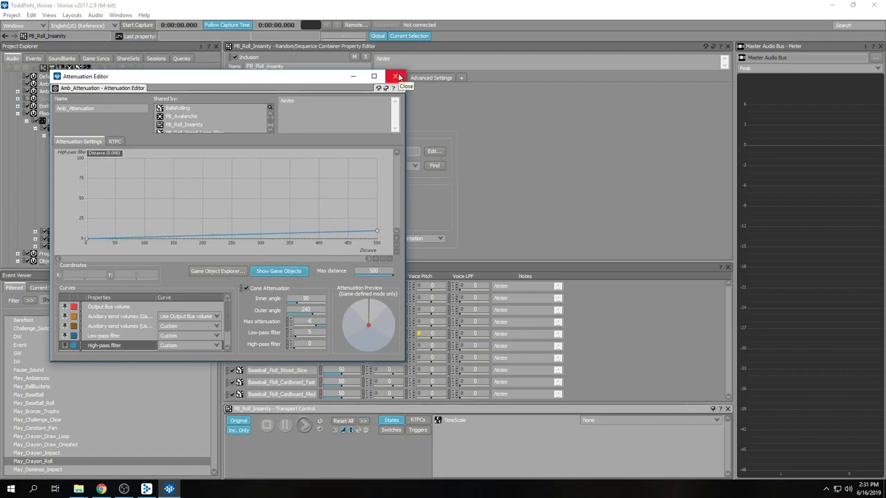
{"action": "left_click", "coordinate": [132, 327]}
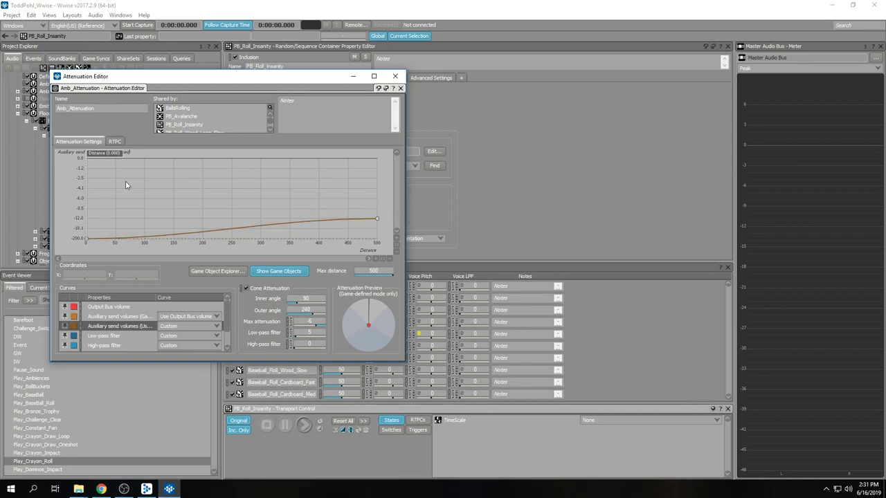
{"action": "left_click", "coordinate": [399, 77]}
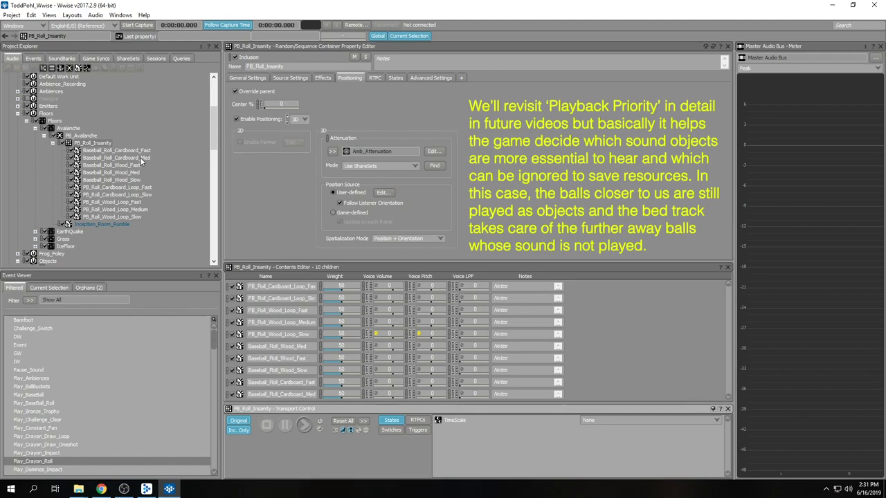
{"action": "left_click", "coordinate": [94, 141]}
{"action": "key", "text": "space"}
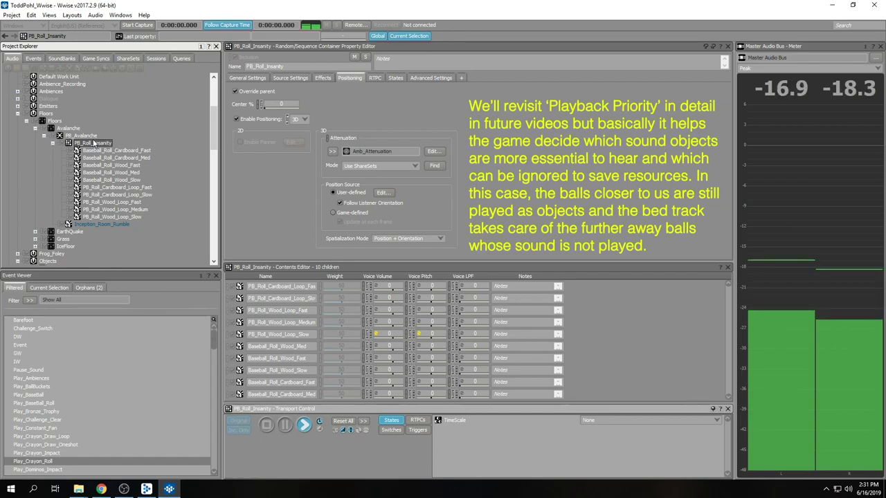
{"action": "key", "text": "space"}
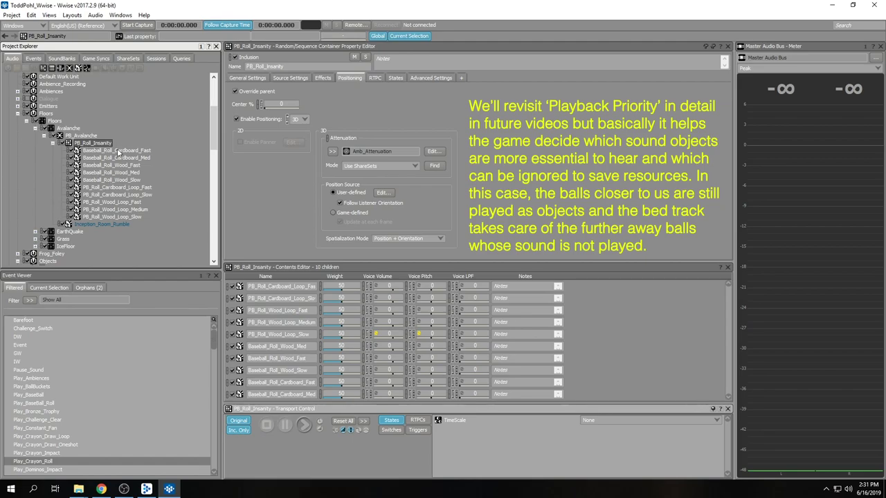
Step: Audition Inception_Room_Rumble, then play and stop the whole PB_Avalanche blend container
{"action": "left_click", "coordinate": [97, 224]}
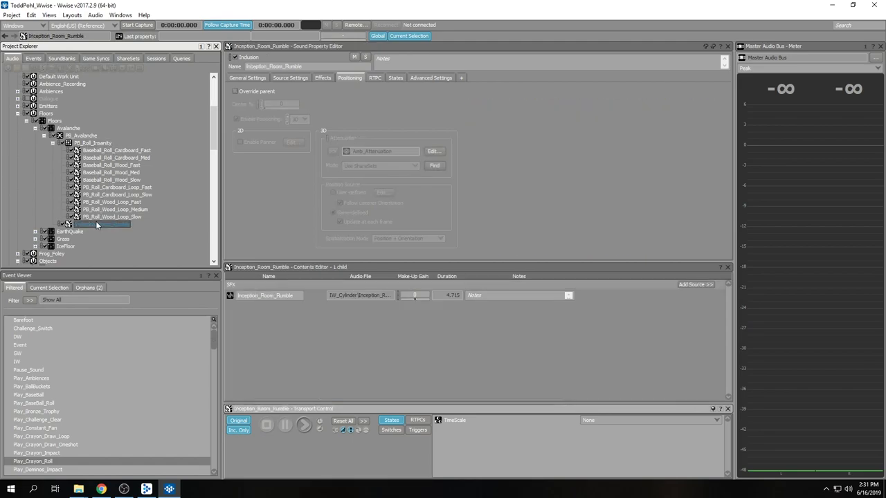
{"action": "key", "text": "space"}
{"action": "left_click", "coordinate": [82, 136]}
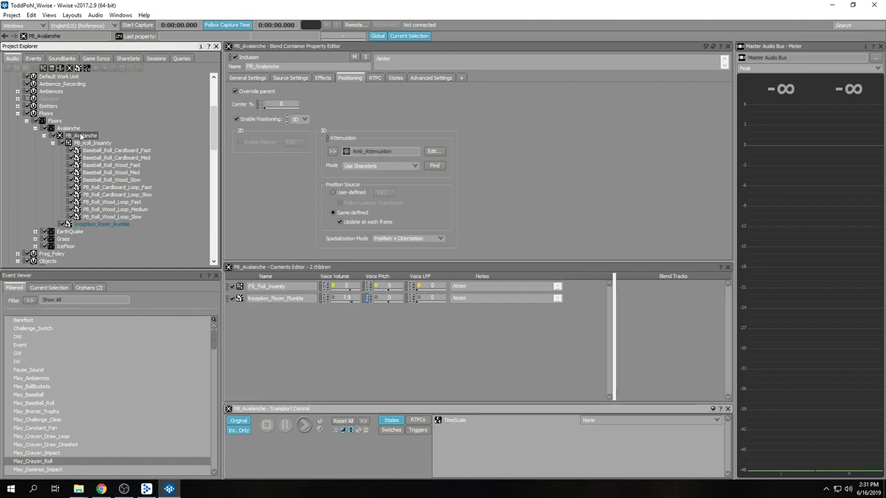
{"action": "key", "text": "space"}
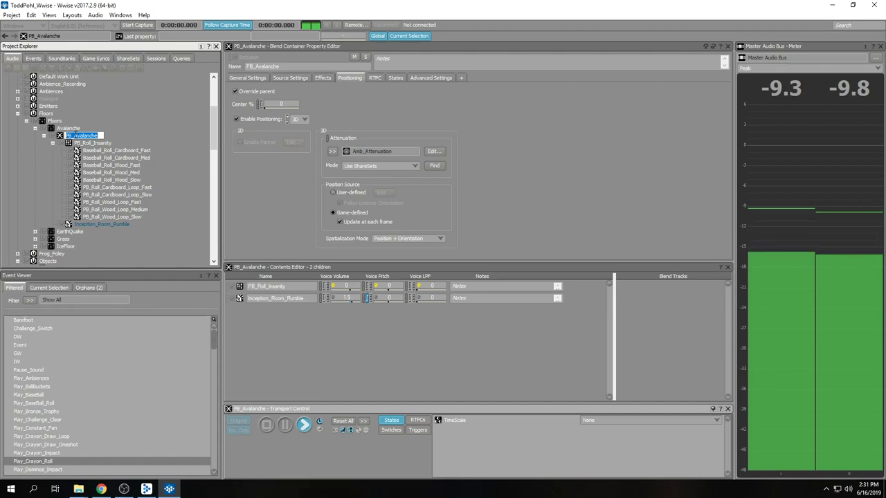
{"action": "key", "text": "Escape"}
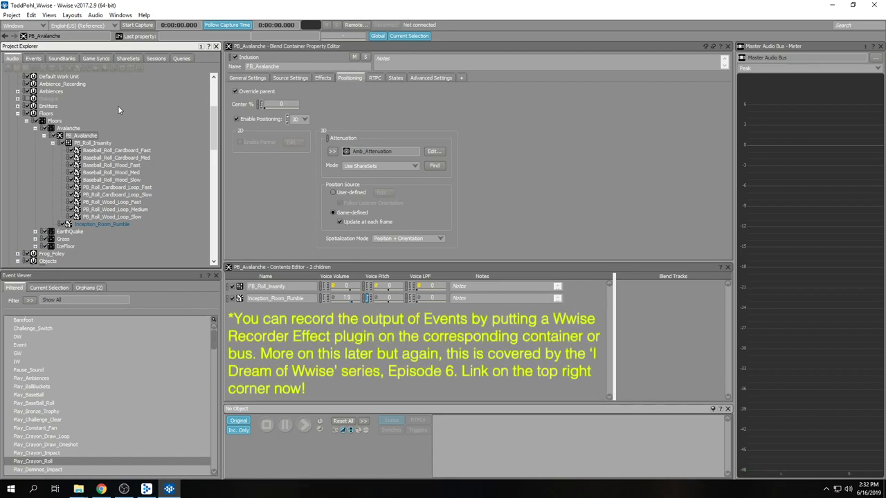
Step: Reopen Stop_PB_Avalanche from the Events list in the Event Editor
{"action": "left_click", "coordinate": [41, 59]}
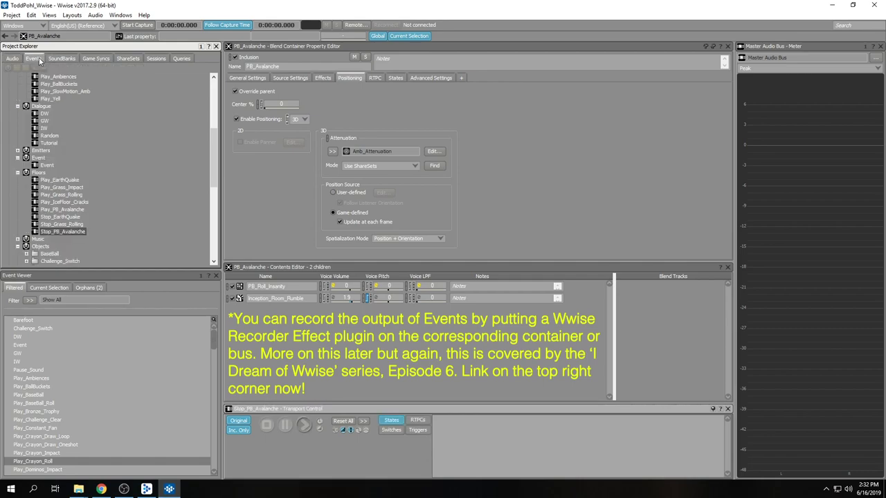
{"action": "double_click", "coordinate": [77, 231]}
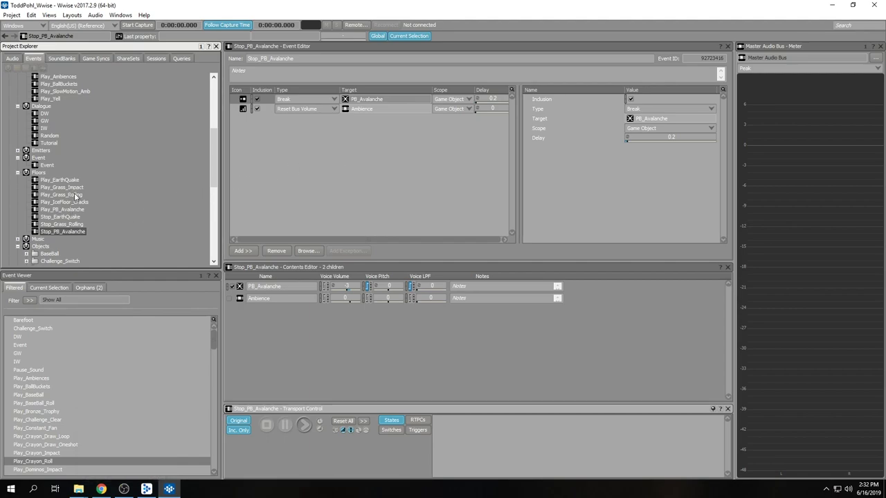
Step: In Soundcaster, play Play_PB_Avalanche, fade it out with Stop_PB_Avalanche, then minimize the session
{"action": "key", "text": "shift+s"}
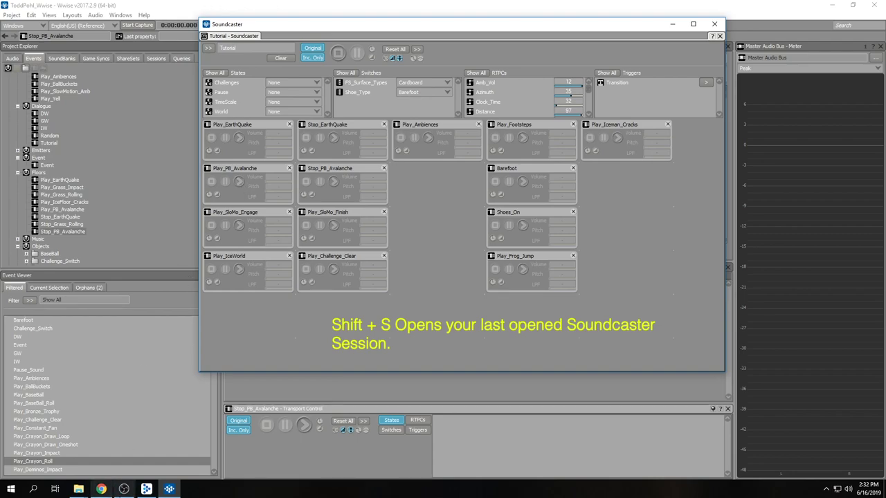
{"action": "left_click", "coordinate": [238, 184]}
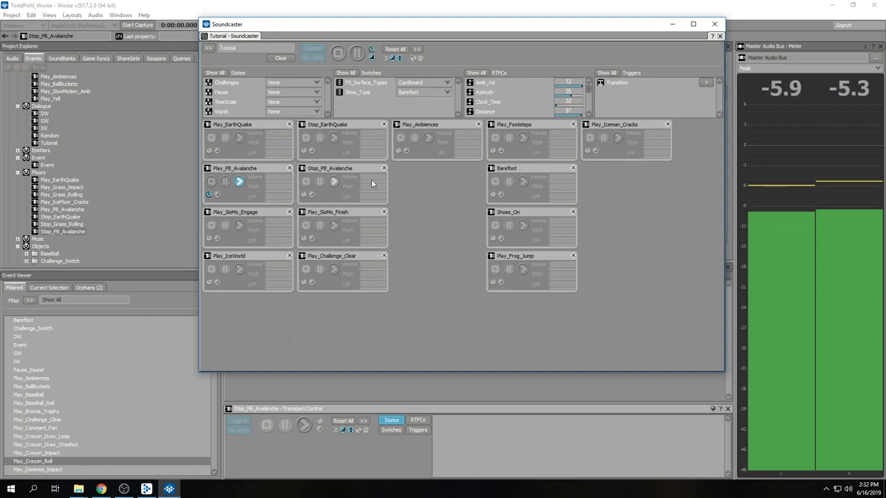
{"action": "left_click", "coordinate": [333, 183]}
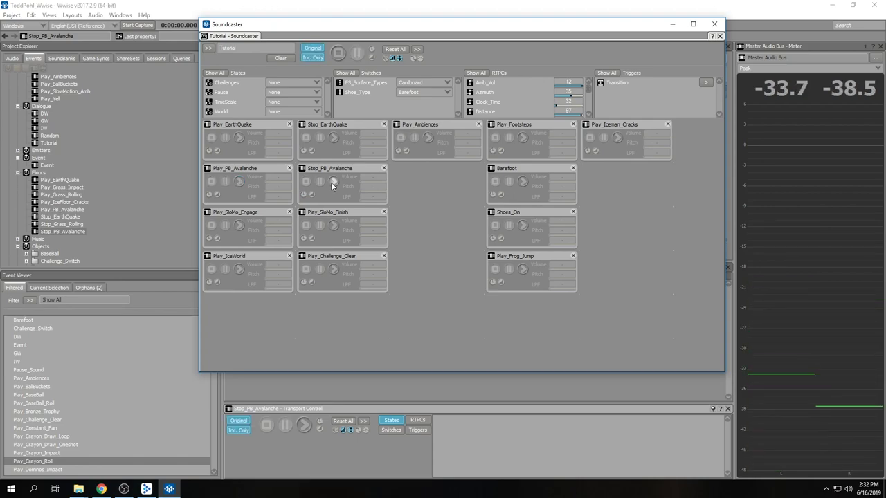
{"action": "left_click", "coordinate": [672, 25]}
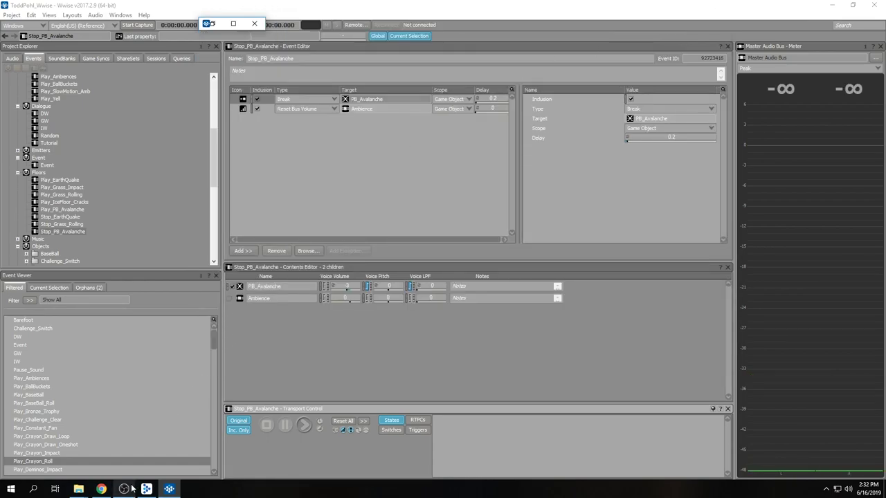
{"action": "mouse_move", "coordinate": [130, 490]}
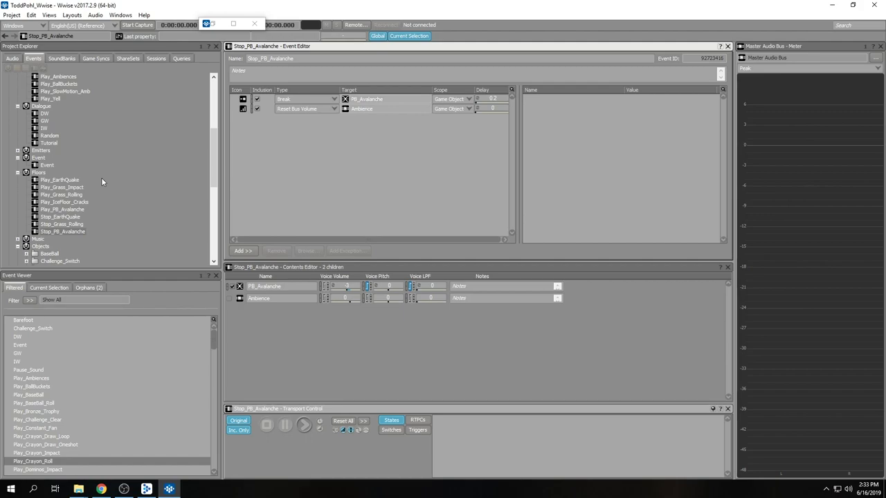
{"action": "scroll", "coordinate": [98, 184], "scroll_direction": "up", "scroll_amount": 4}
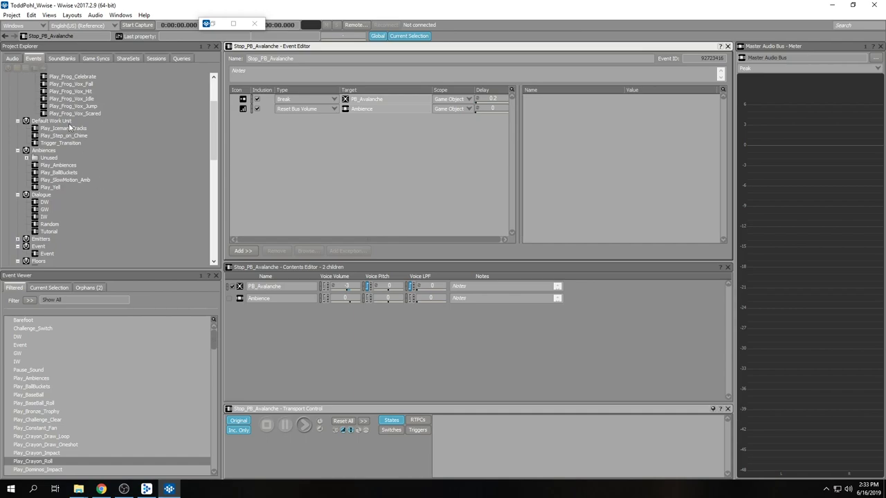
{"action": "scroll", "coordinate": [60, 121], "scroll_direction": "up", "scroll_amount": 1}
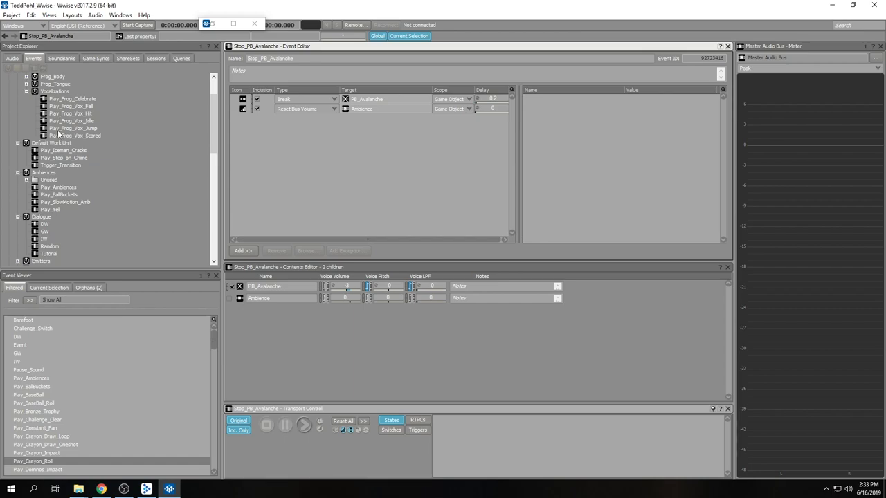
Step: Load Play_Ambiences and select its Seek action to view the Percent type at 95
{"action": "left_click", "coordinate": [67, 189]}
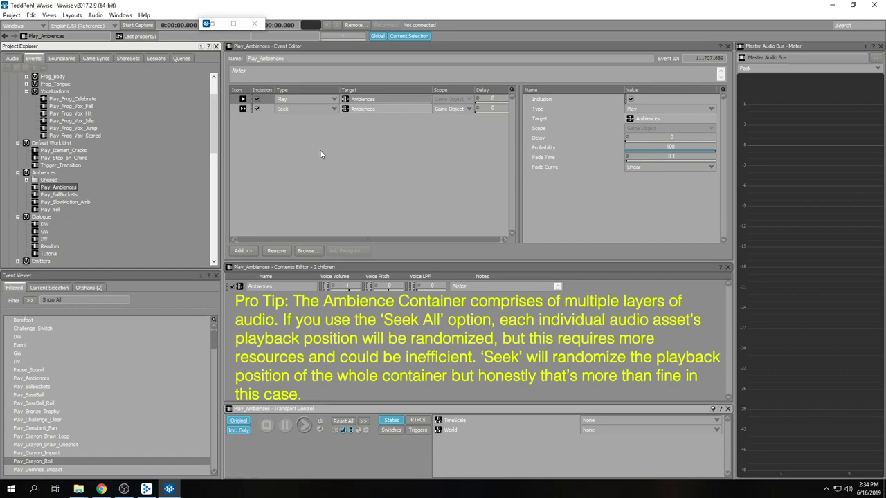
{"action": "left_click", "coordinate": [274, 110]}
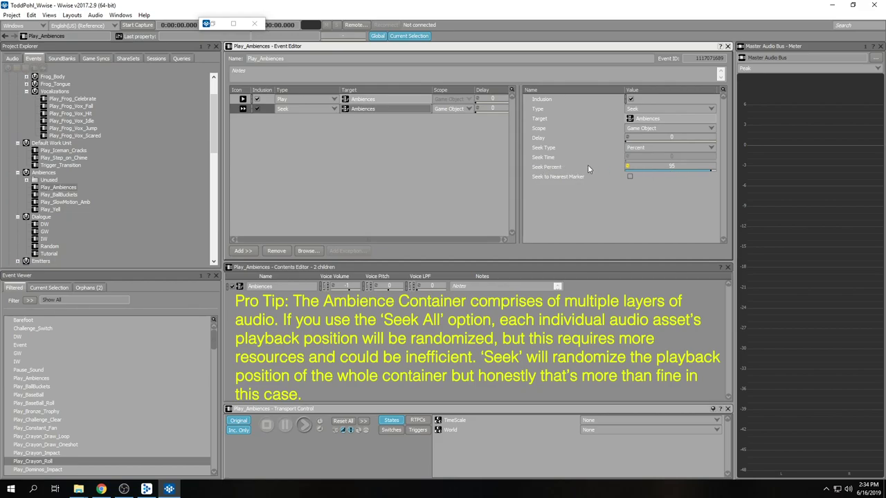
Step: Randomize Seek Percent with a Min Offset of -95 and a Max Offset of 0
{"action": "right_click", "coordinate": [671, 164]}
{"action": "left_click", "coordinate": [640, 176]}
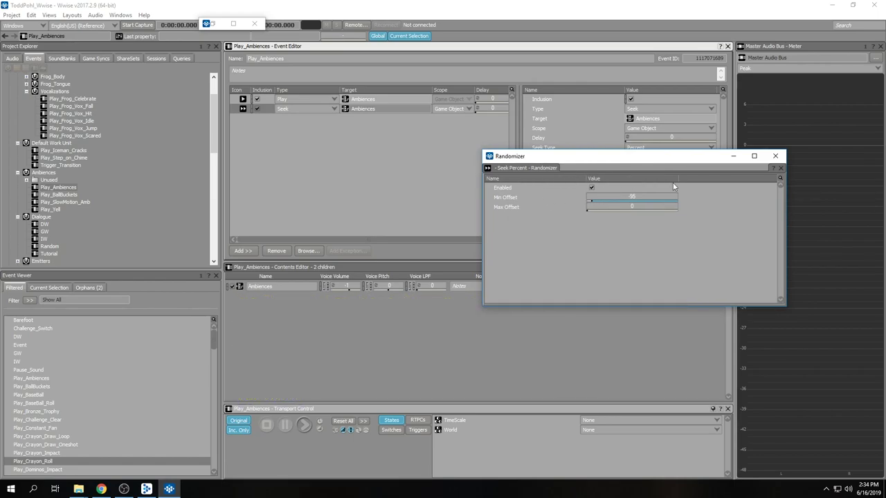
{"action": "left_click", "coordinate": [776, 155]}
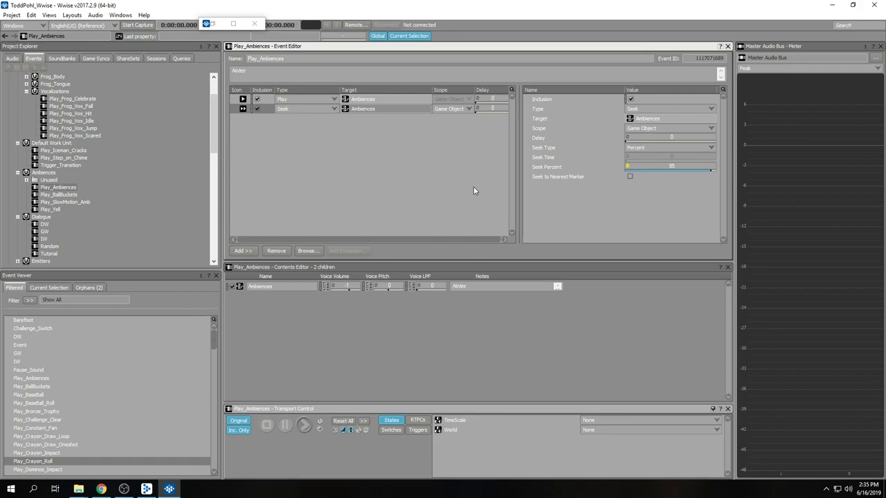
Step: Reopen the Tutorial Soundcaster session with Shift+S and set the World state to IW
{"action": "key", "text": "shift+s"}
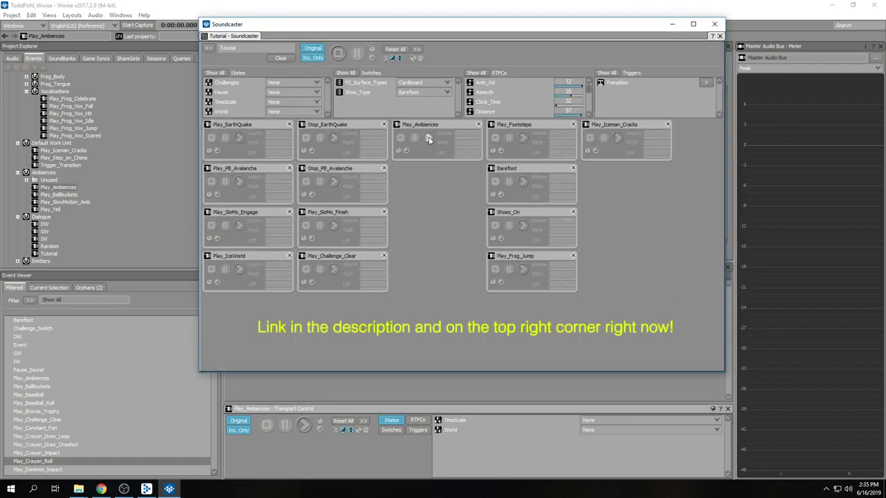
{"action": "left_click", "coordinate": [428, 138]}
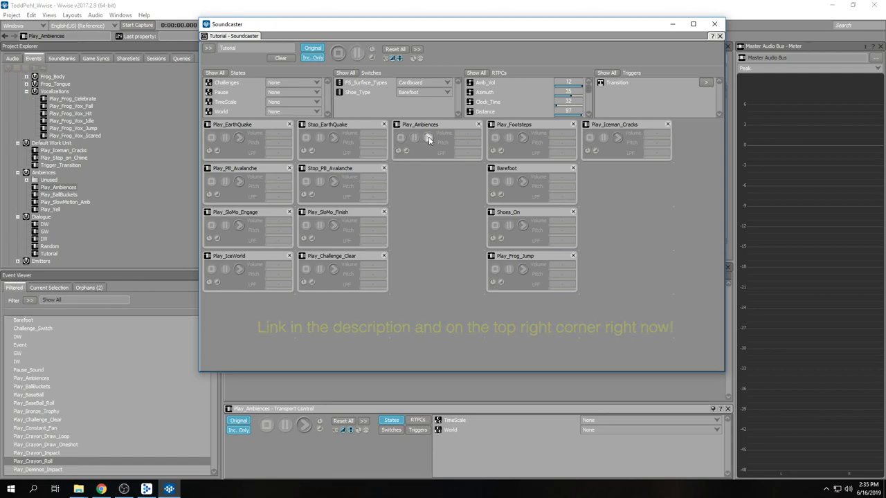
{"action": "left_click", "coordinate": [317, 111]}
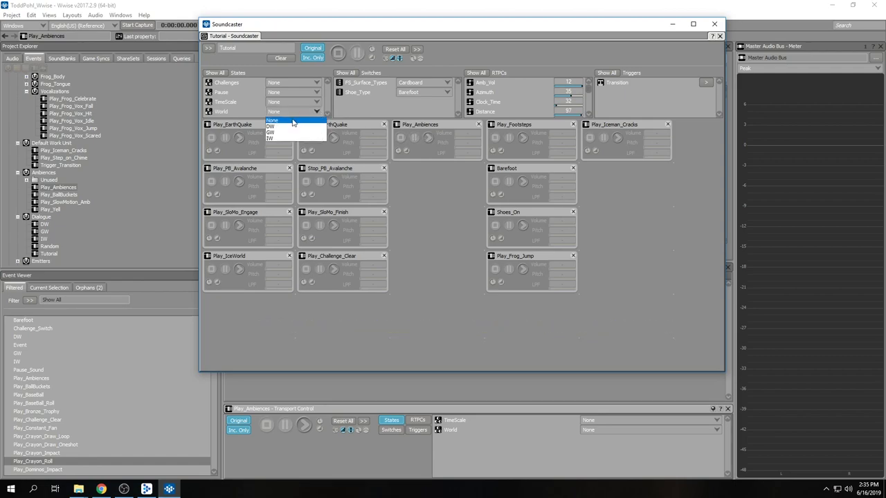
{"action": "left_click", "coordinate": [274, 140]}
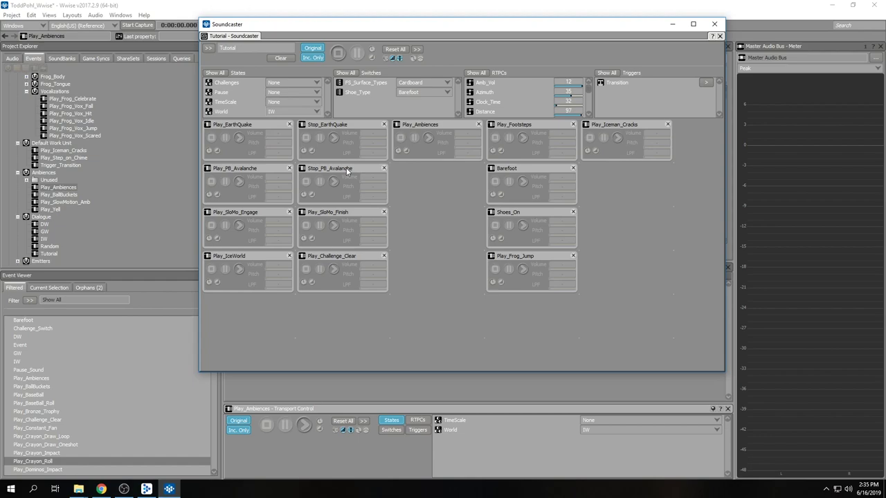
Step: Repeatedly play and stop Play_Ambiences to hear its randomized start positions
{"action": "left_click", "coordinate": [430, 137]}
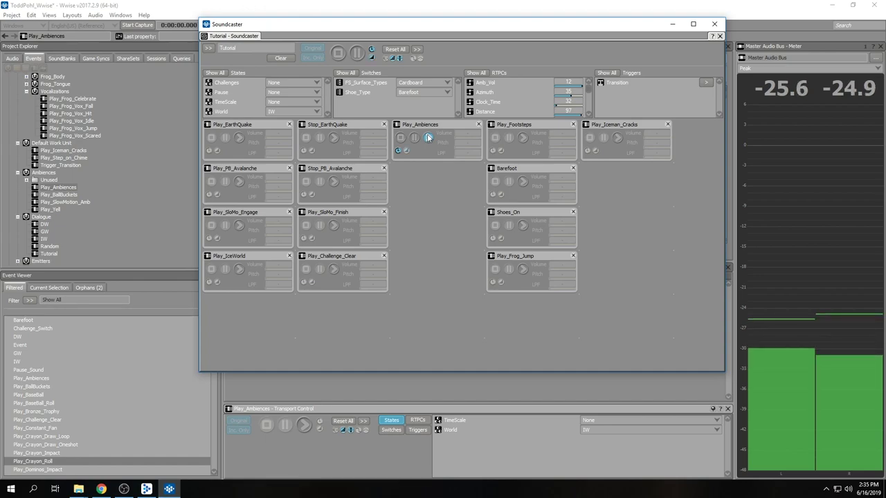
{"action": "left_click", "coordinate": [427, 138]}
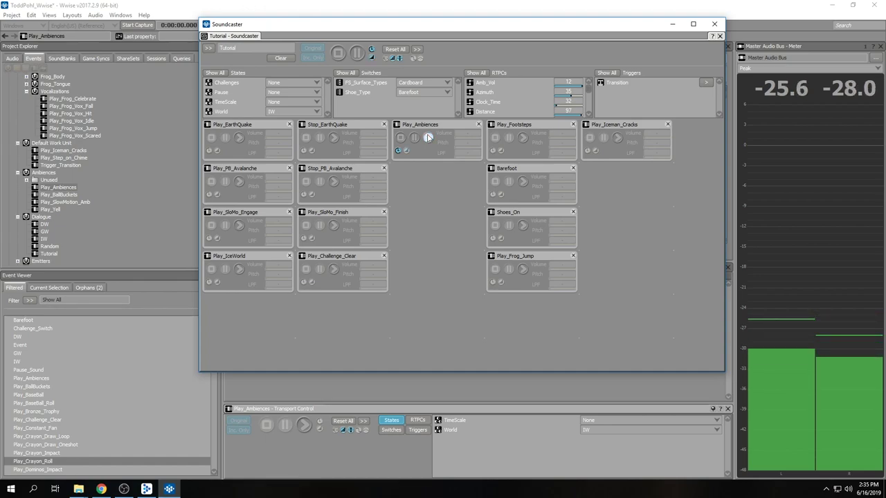
{"action": "left_click", "coordinate": [400, 138]}
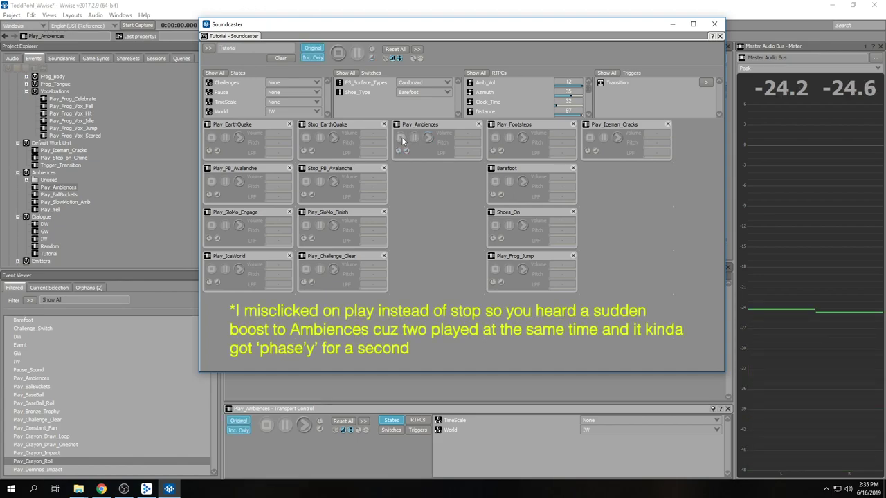
{"action": "left_click", "coordinate": [429, 138]}
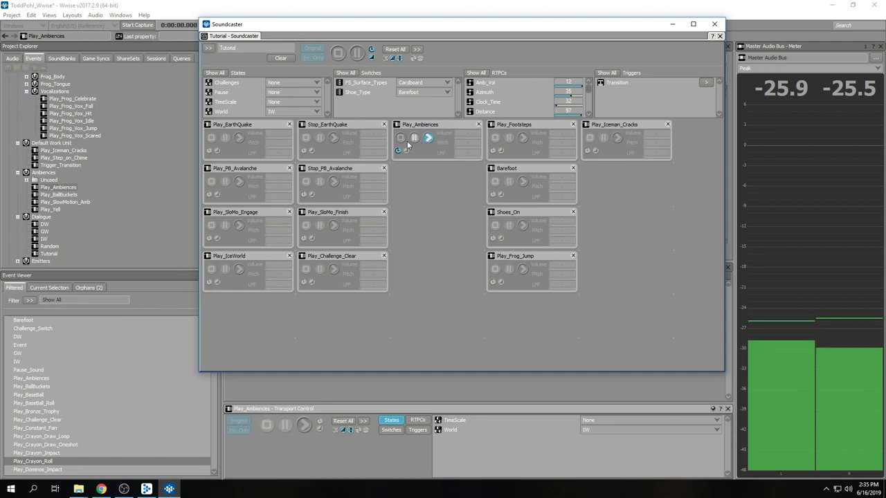
{"action": "left_click", "coordinate": [401, 138]}
{"action": "left_click", "coordinate": [429, 139]}
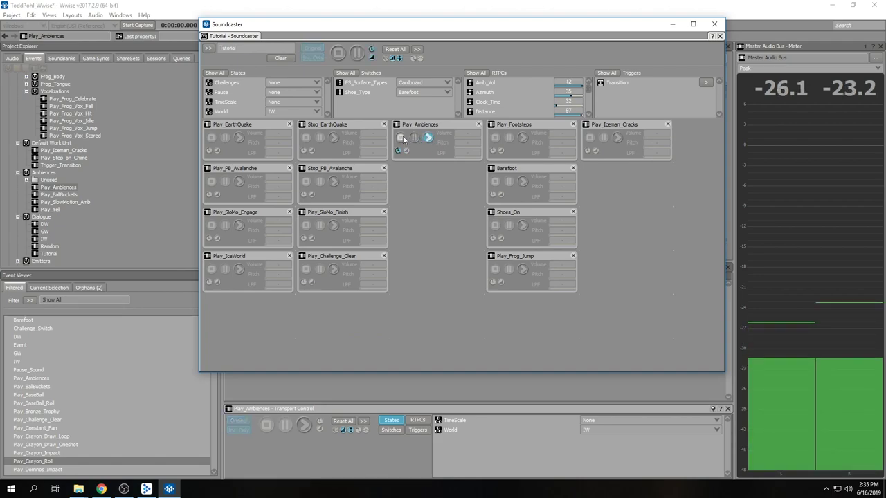
{"action": "left_click", "coordinate": [401, 138]}
{"action": "left_click", "coordinate": [429, 138]}
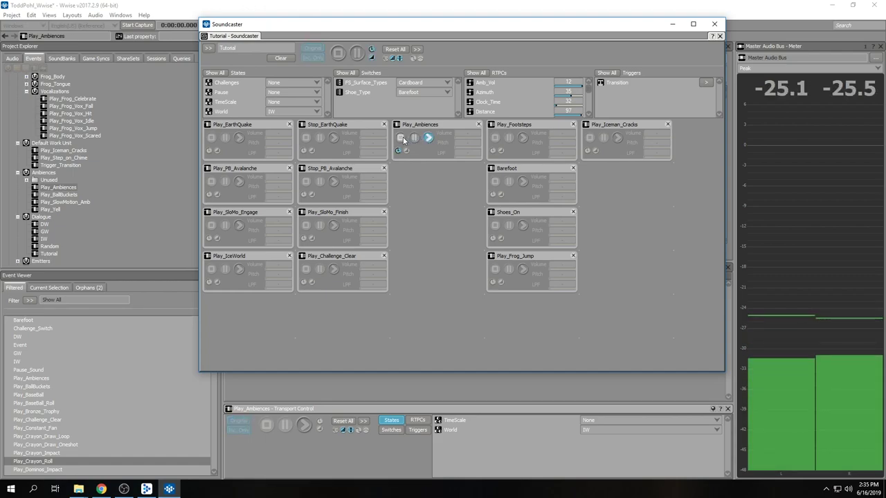
{"action": "left_click", "coordinate": [402, 139]}
{"action": "left_click", "coordinate": [428, 137]}
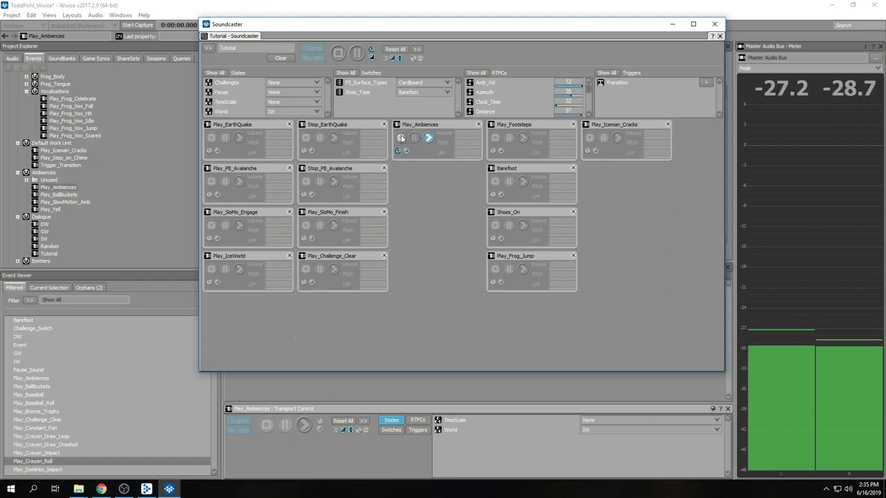
{"action": "left_click", "coordinate": [402, 139]}
{"action": "left_click", "coordinate": [427, 138]}
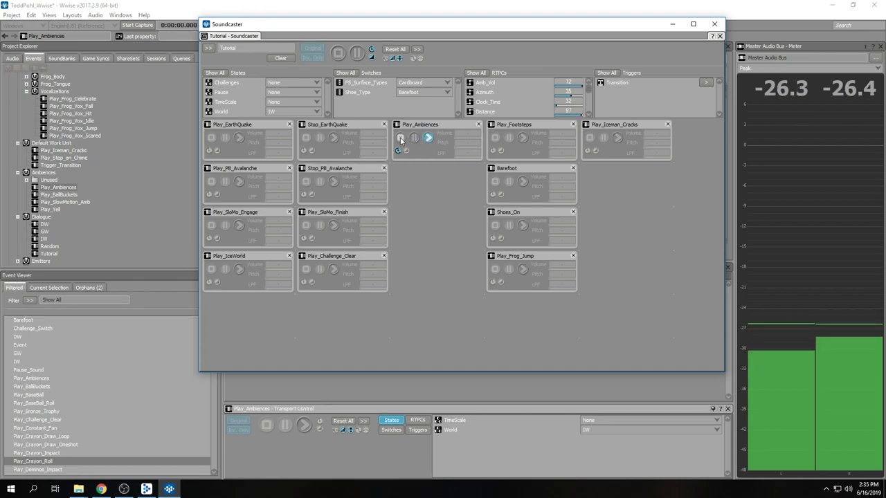
{"action": "left_click", "coordinate": [402, 138]}
{"action": "left_click", "coordinate": [427, 138]}
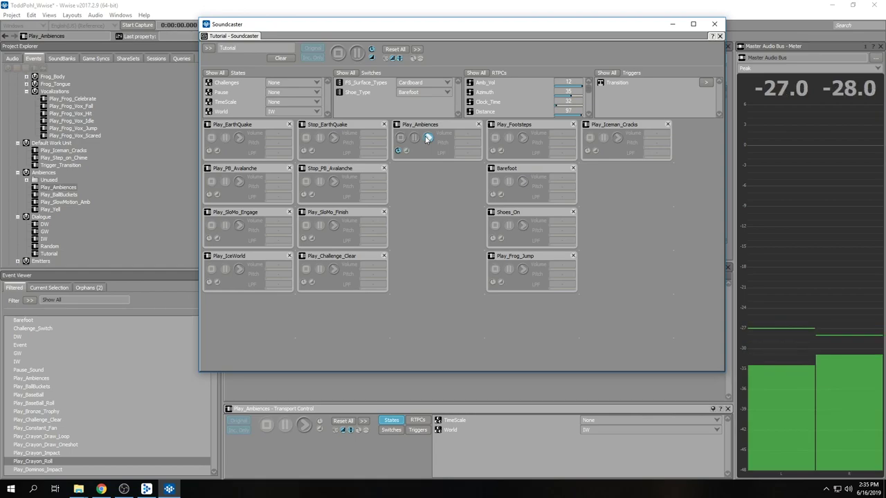
Step: Close Soundcaster and inspect the Play action's properties, including its 0.1 Fade Time
{"action": "left_click", "coordinate": [714, 24]}
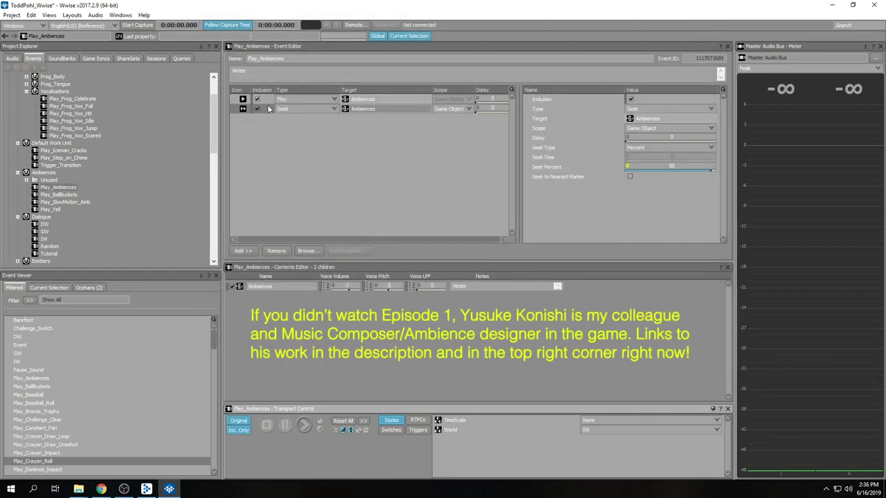
{"action": "left_click", "coordinate": [268, 100]}
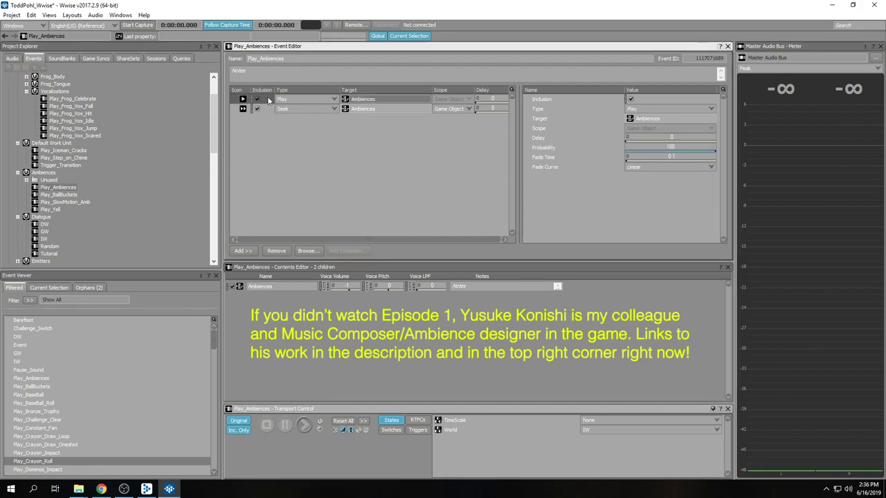